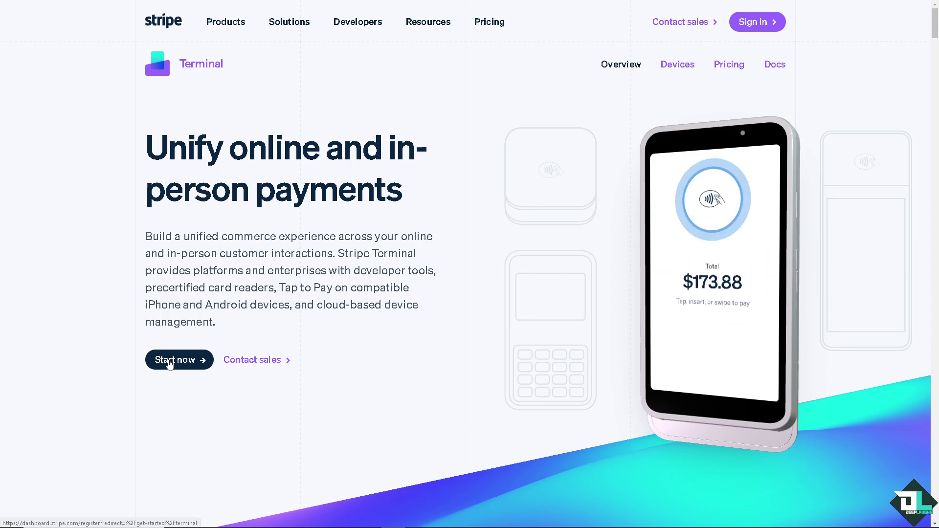
Start Stripe account sign-up from the Terminal page and tick 'Get emails from Stripe'.
{"action": "left_click", "coordinate": [173, 363]}
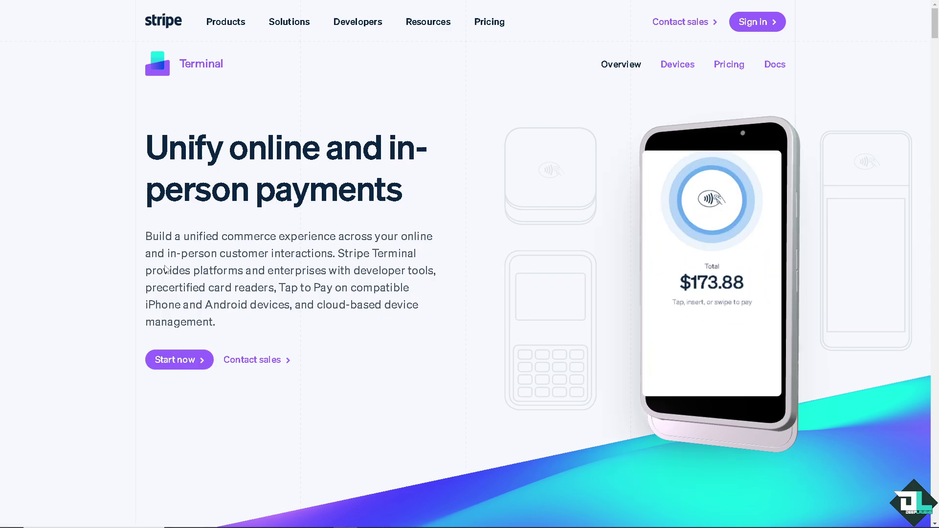
{"action": "left_click", "coordinate": [502, 283]}
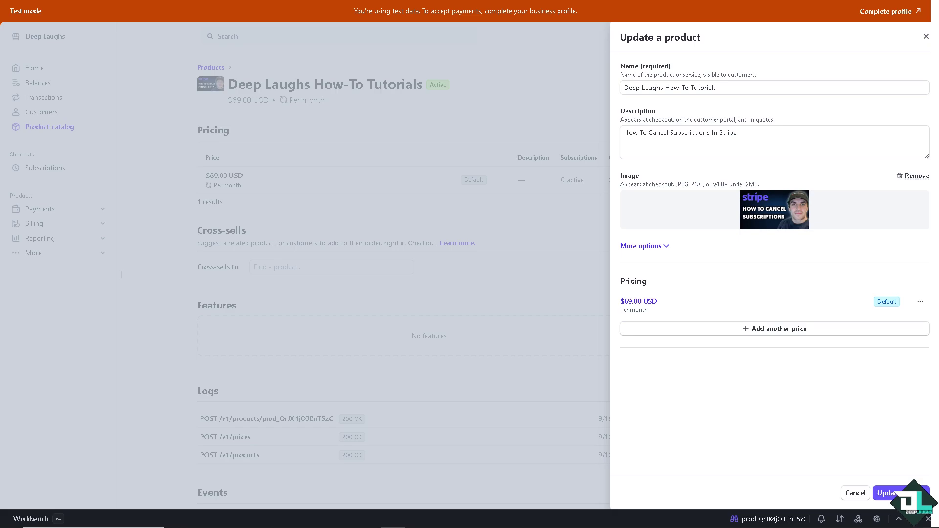
Close the Update a product panel for Deep Laughs How-To Tutorials.
{"action": "left_click", "coordinate": [926, 36]}
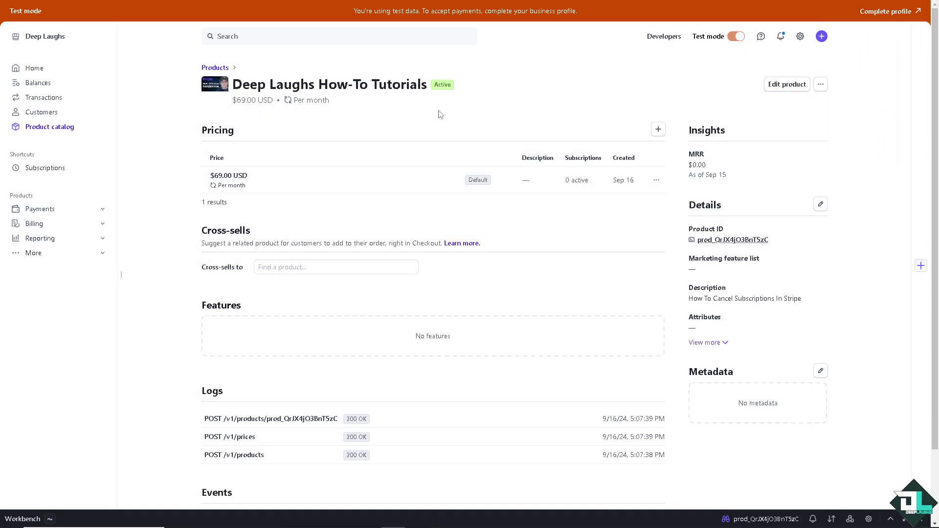
Open Payments settings from the gear menu's Settings, on the Checkout and Payment Links tab.
{"action": "left_click", "coordinate": [800, 43]}
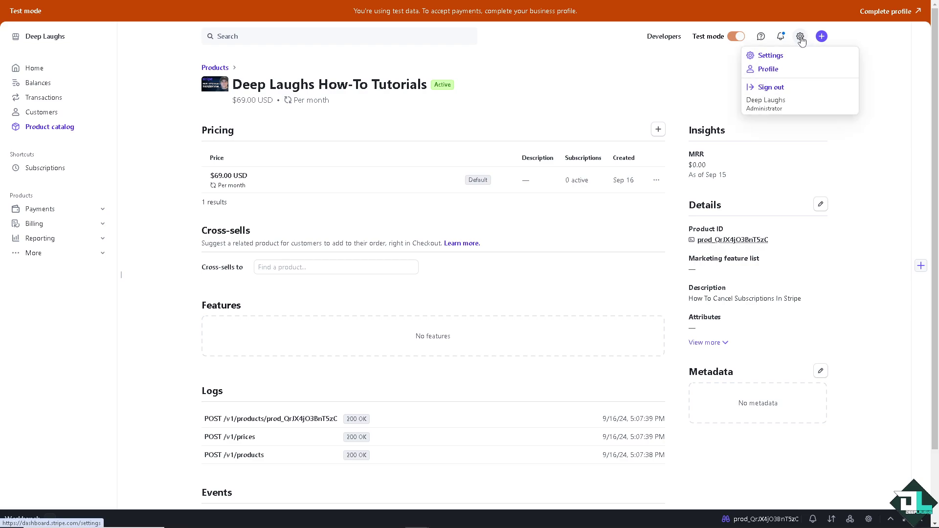
{"action": "left_click", "coordinate": [776, 58]}
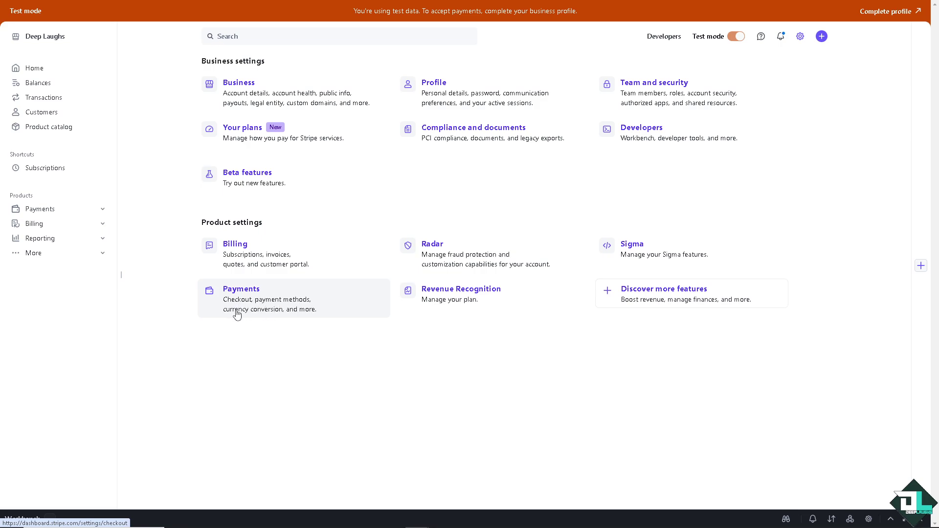
{"action": "left_click", "coordinate": [292, 308]}
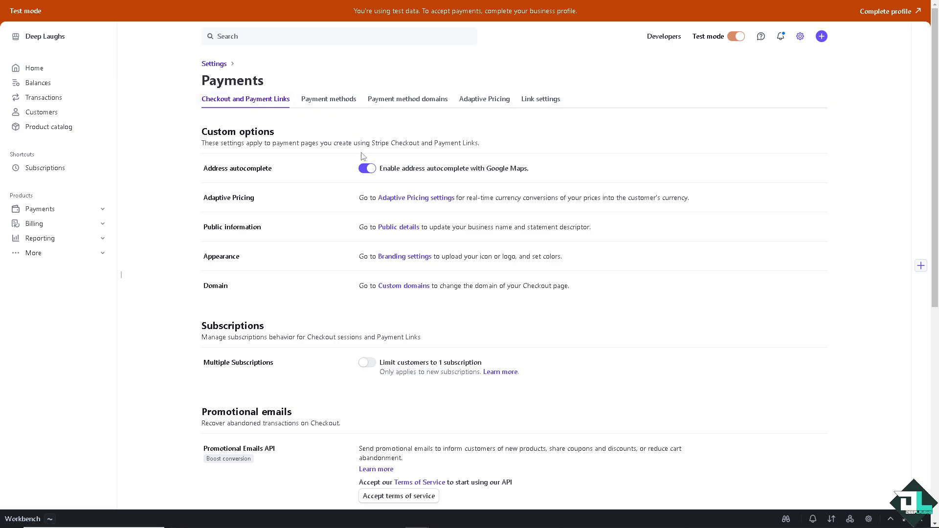
{"action": "scroll", "coordinate": [363, 154], "scroll_direction": "down", "scroll_amount": 8}
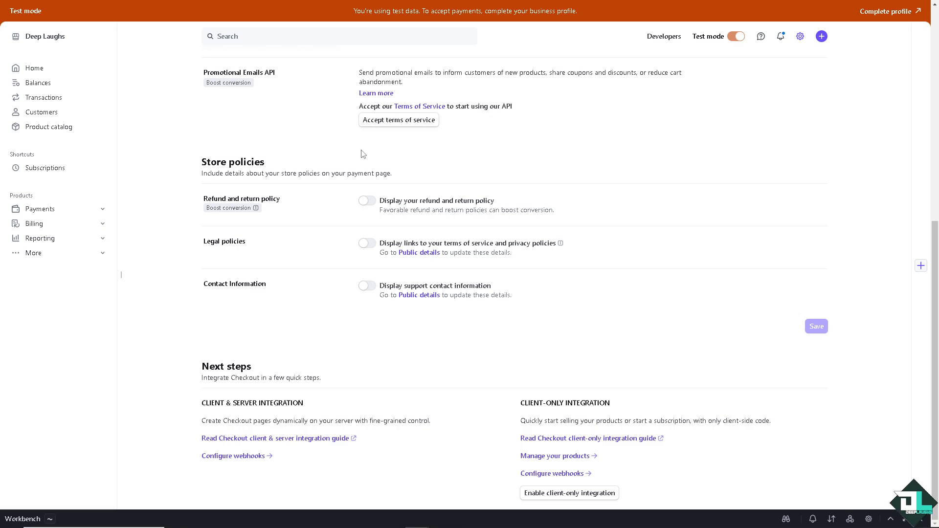
{"action": "scroll", "coordinate": [362, 154], "scroll_direction": "up", "scroll_amount": 8}
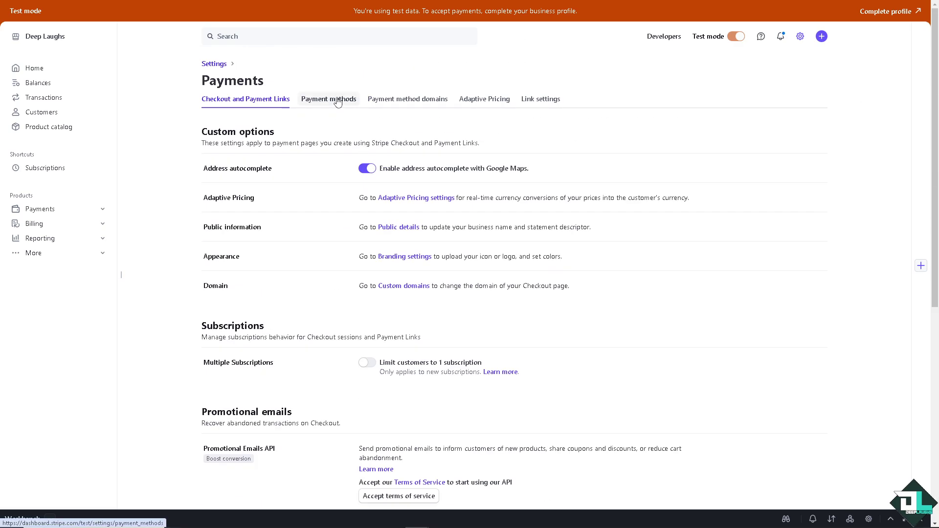
Review the Payment methods tab, where Cards, Cartes Bancaires, Apple Pay and Cash App Pay are active.
{"action": "left_click", "coordinate": [337, 100]}
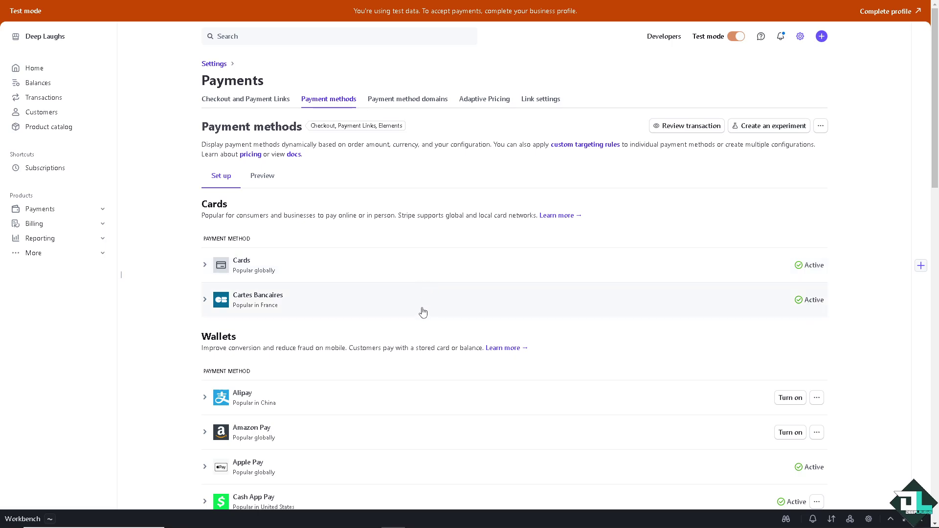
{"action": "scroll", "coordinate": [420, 313], "scroll_direction": "down", "scroll_amount": 1}
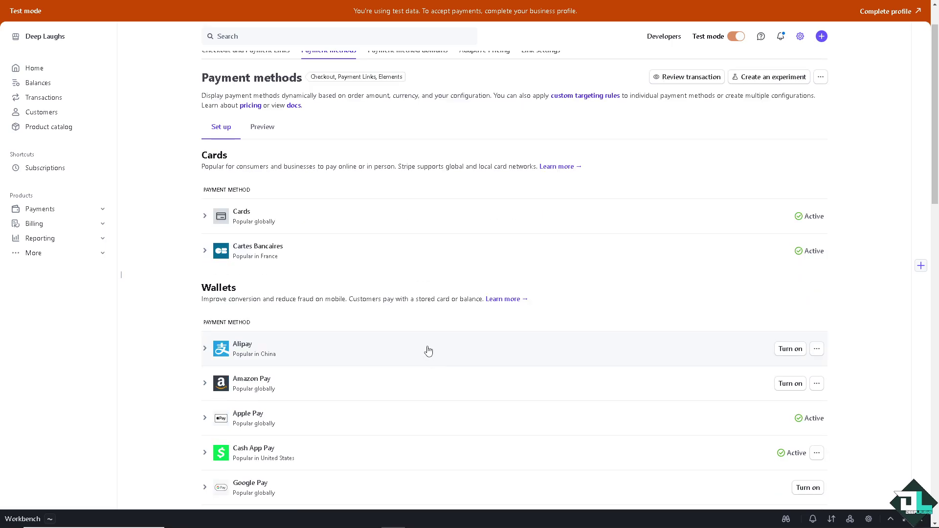
{"action": "scroll", "coordinate": [419, 348], "scroll_direction": "down", "scroll_amount": 9}
{"action": "scroll", "coordinate": [418, 345], "scroll_direction": "down", "scroll_amount": 4}
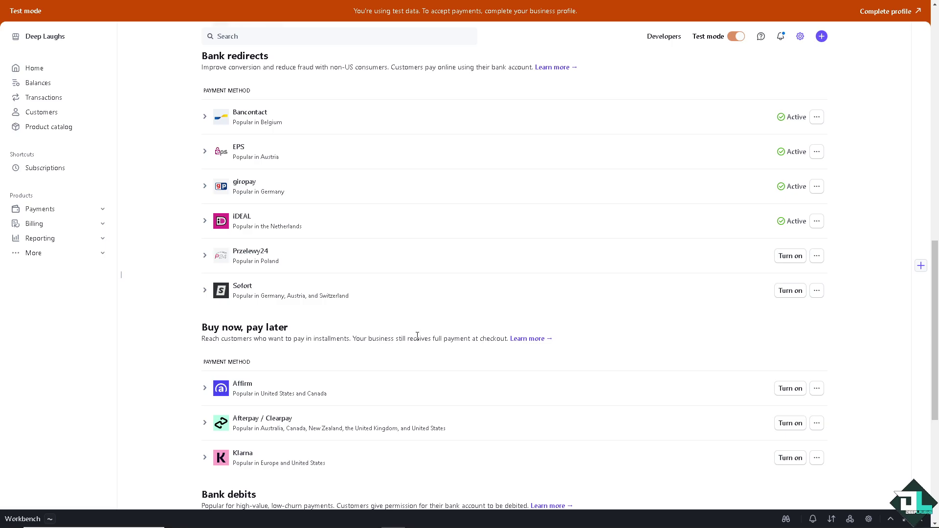
{"action": "scroll", "coordinate": [417, 337], "scroll_direction": "up", "scroll_amount": 14}
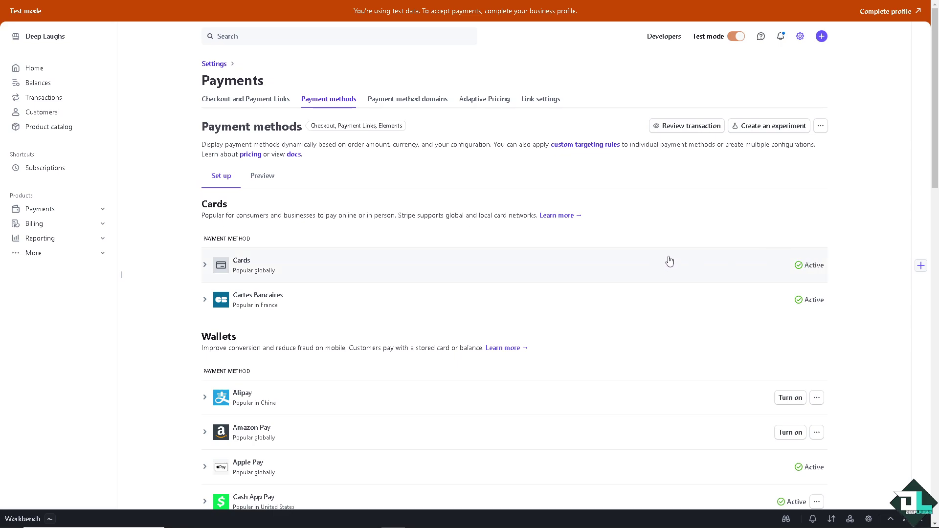
Start a new payment and enter a test card number.
{"action": "left_click", "coordinate": [823, 37]}
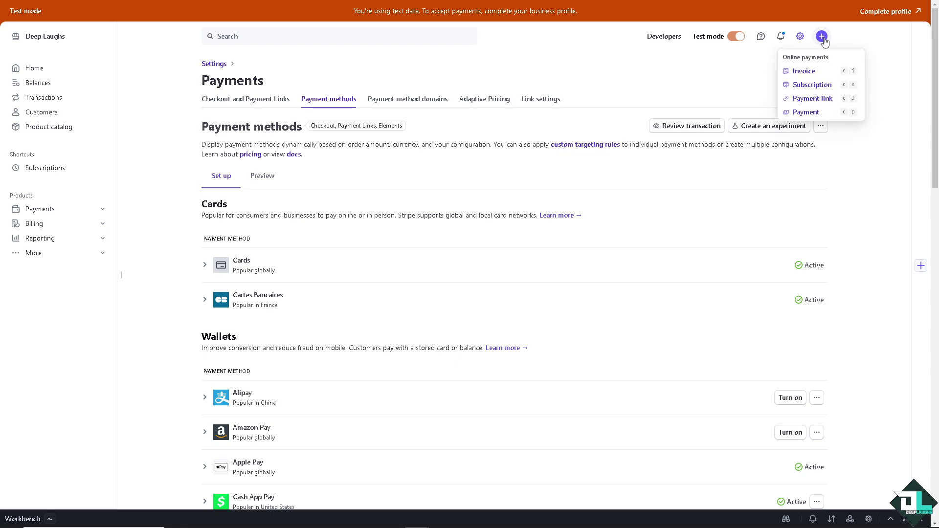
{"action": "left_click", "coordinate": [803, 114]}
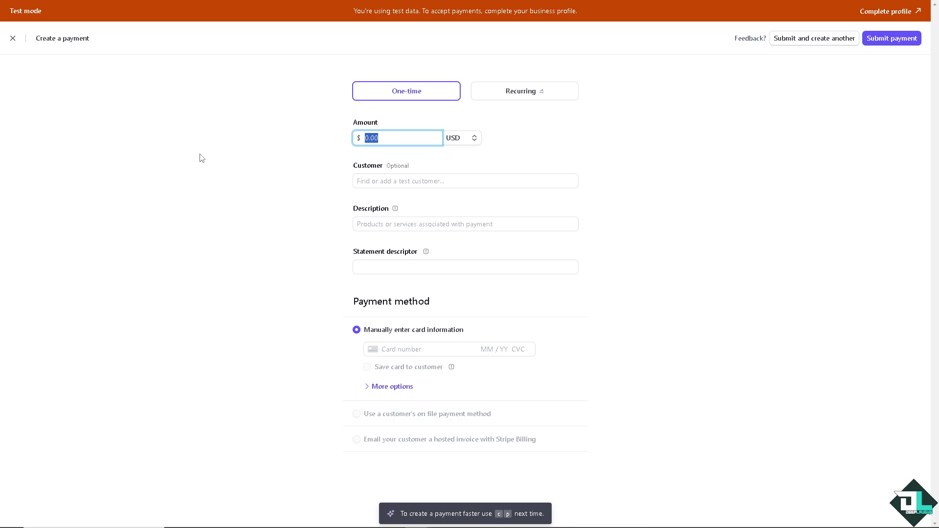
{"action": "left_click", "coordinate": [418, 347]}
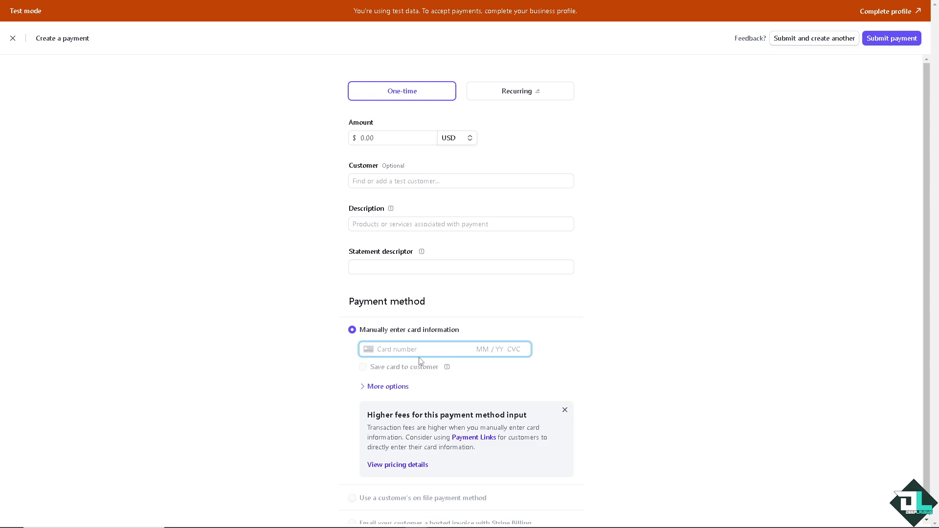
{"action": "type", "text": "09978978676786780618"}
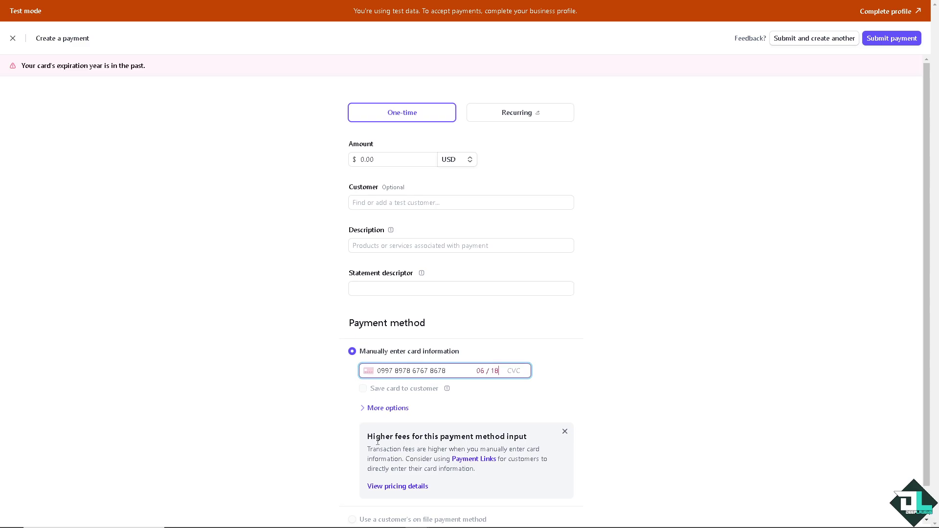
Expand More options to show Capture funds later, Add billing address and Send receipt.
{"action": "left_click", "coordinate": [397, 409]}
{"action": "scroll", "coordinate": [371, 318], "scroll_direction": "down", "scroll_amount": 3}
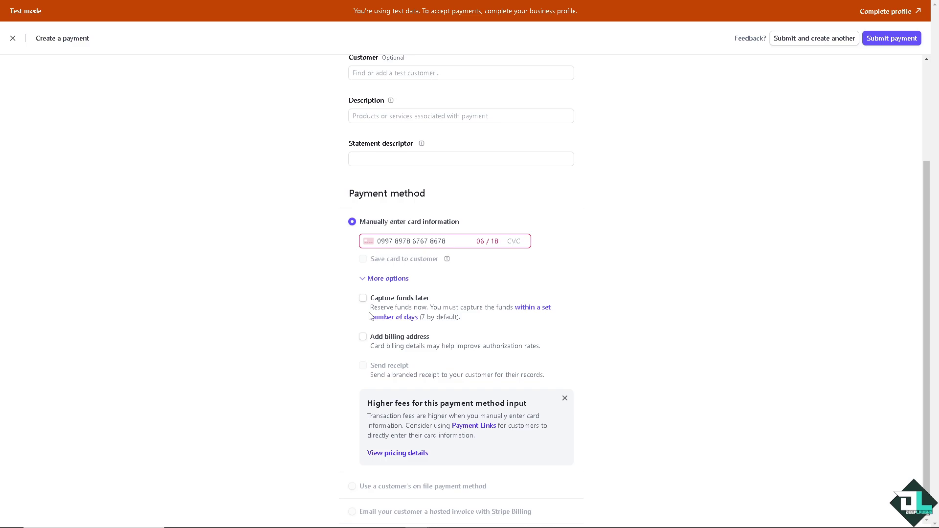
{"action": "mouse_move", "coordinate": [395, 374]}
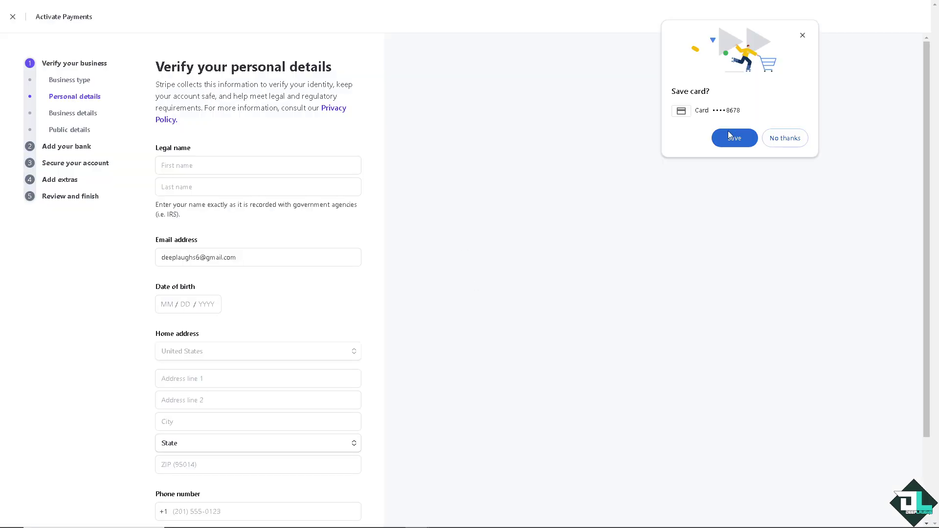
Save the card in the browser prompt and choose to enter bank details manually.
{"action": "left_click", "coordinate": [73, 147]}
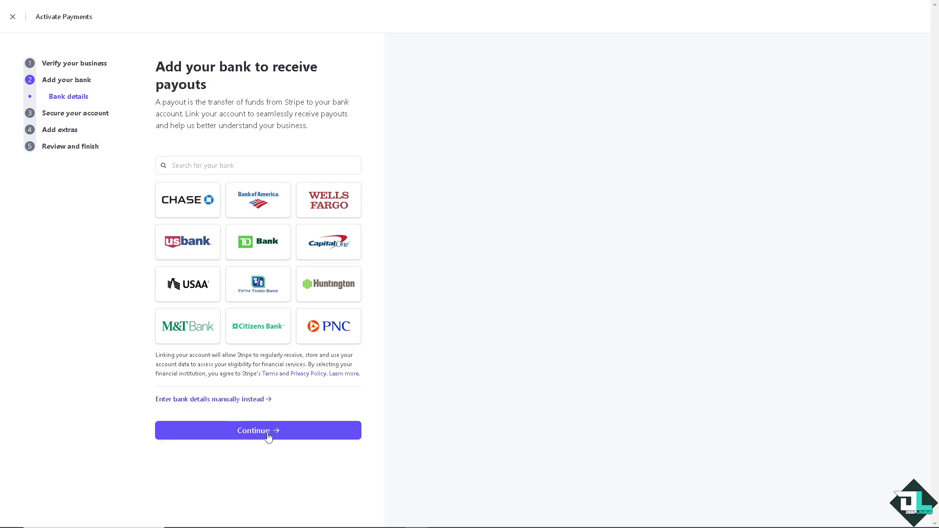
{"action": "left_click", "coordinate": [231, 400]}
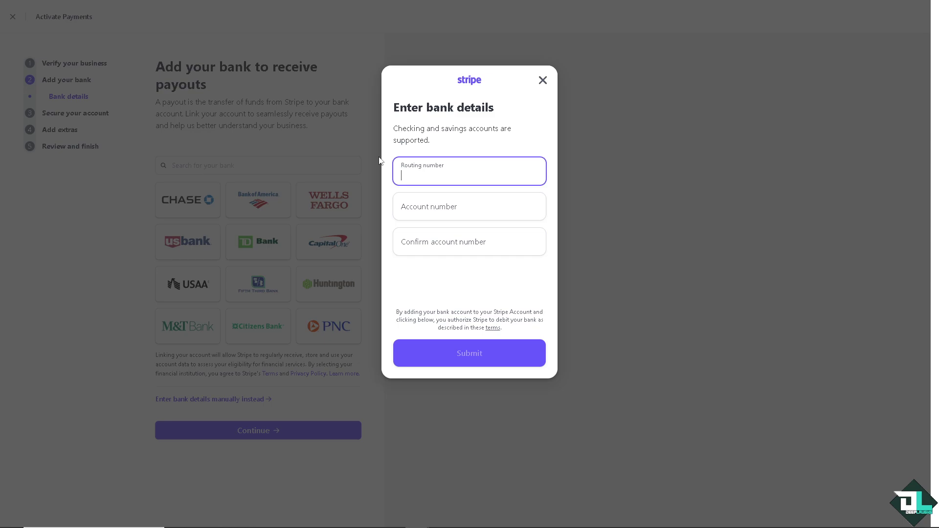
Enter the routing number and bank account number in the manual bank form.
{"action": "left_click", "coordinate": [424, 214]}
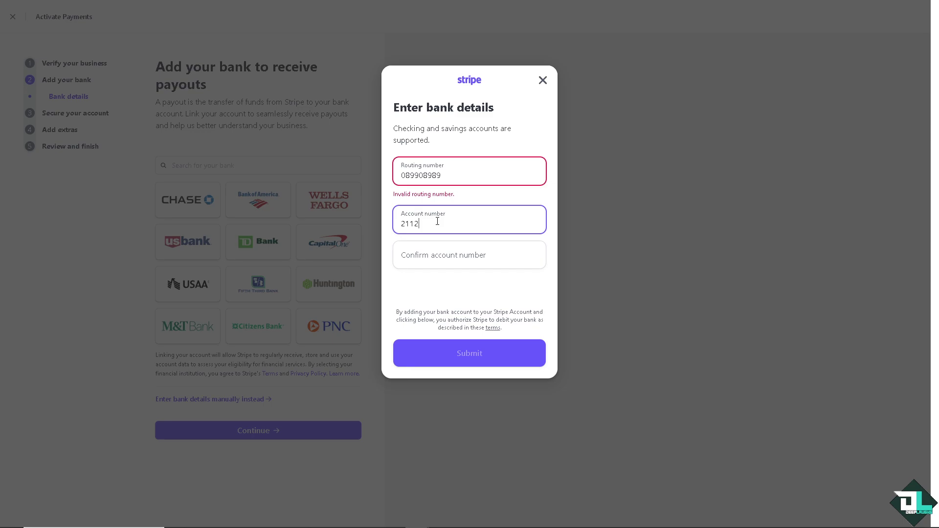
{"action": "left_click", "coordinate": [454, 174]}
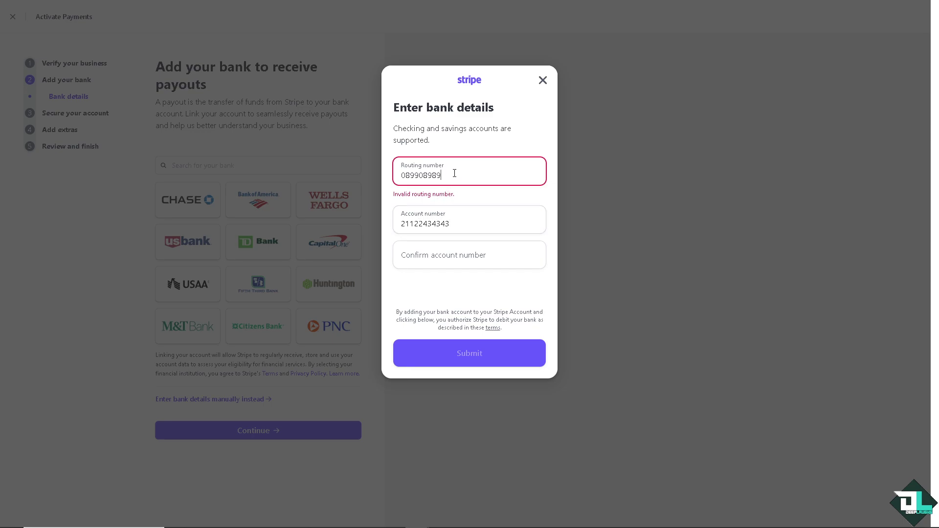
Copy the account number into Confirm account number, then close the form unsubmitted.
{"action": "left_click", "coordinate": [450, 254]}
{"action": "double_click", "coordinate": [454, 221]}
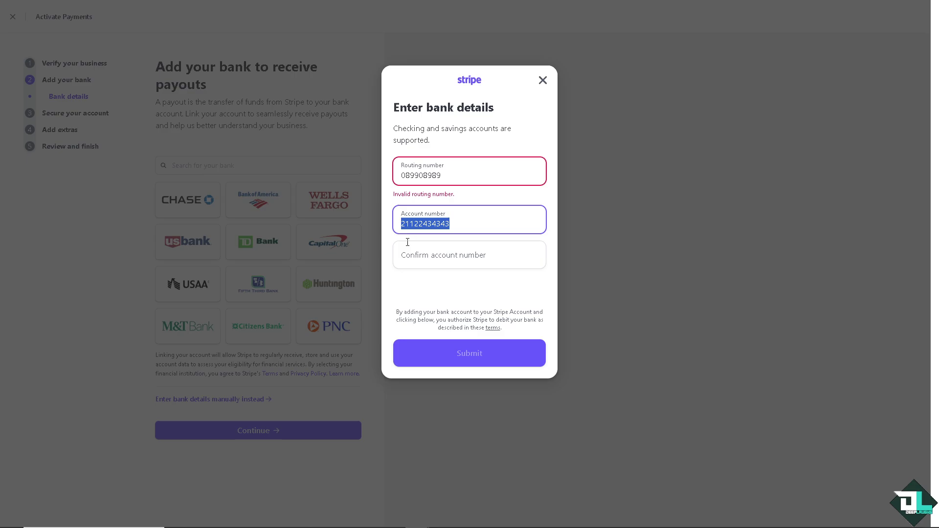
{"action": "key", "text": "ctrl+c"}
{"action": "left_click", "coordinate": [410, 255]}
{"action": "key", "text": "ctrl+v"}
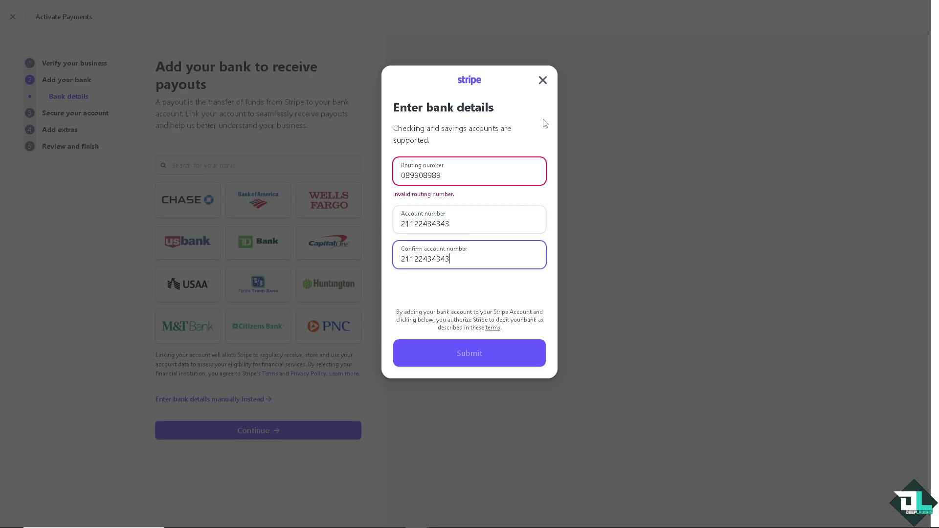
{"action": "left_click", "coordinate": [544, 83]}
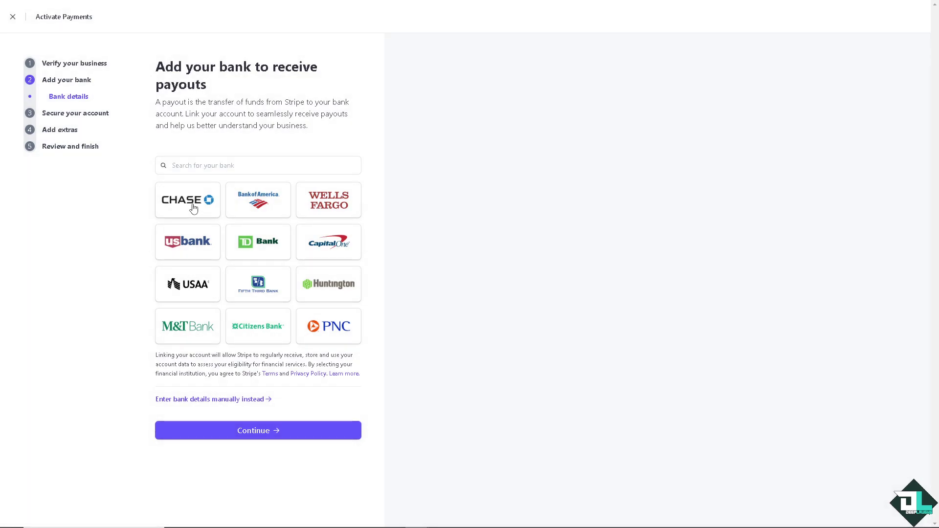
{"action": "left_click", "coordinate": [259, 207]}
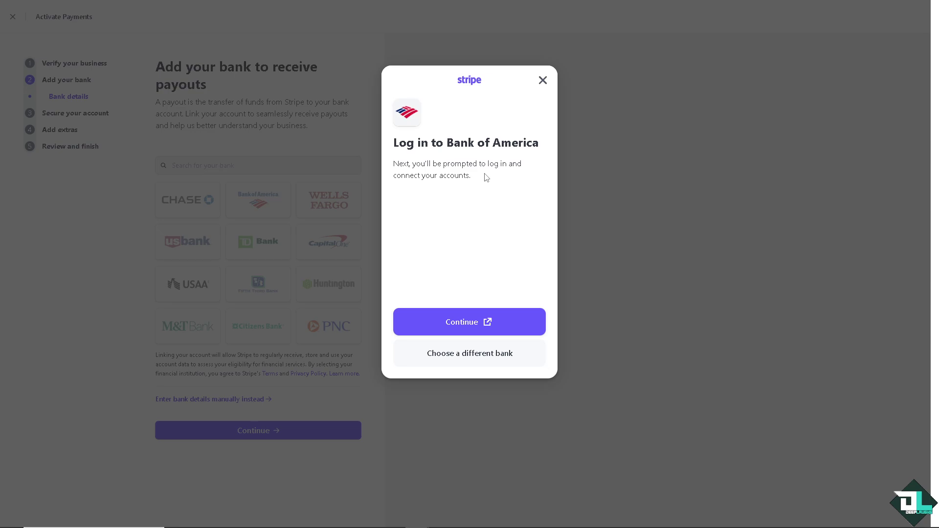
{"action": "left_click", "coordinate": [542, 81]}
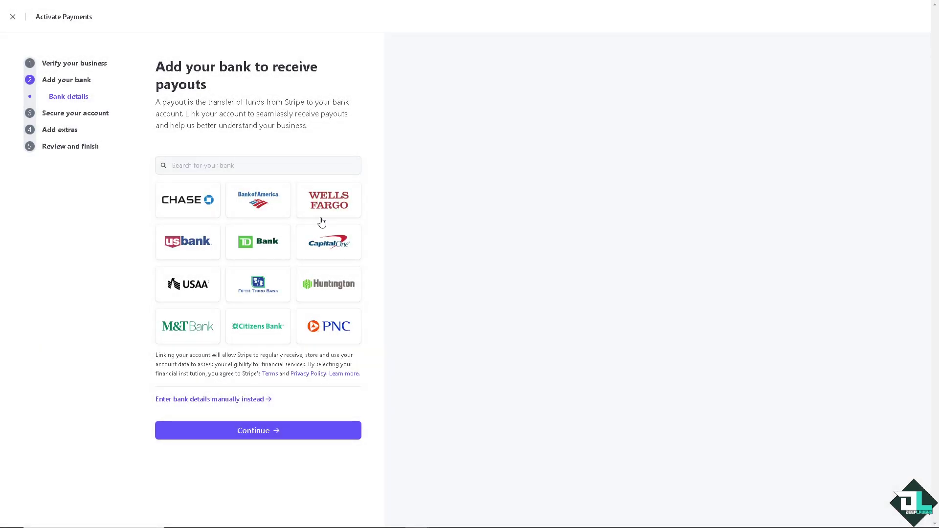
{"action": "left_click", "coordinate": [338, 242]}
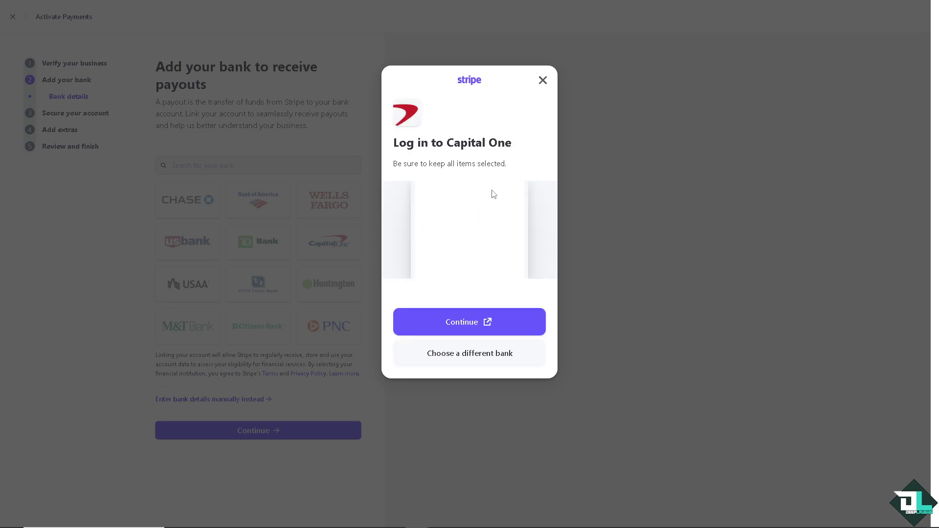
{"action": "left_click", "coordinate": [298, 214]}
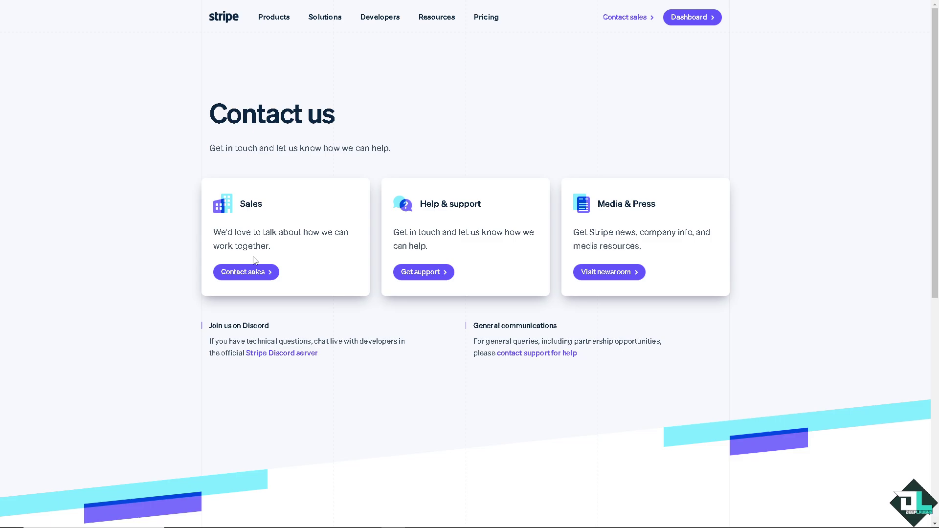
Choose Get support under Help & support on the Contact us page.
{"action": "left_click", "coordinate": [422, 272]}
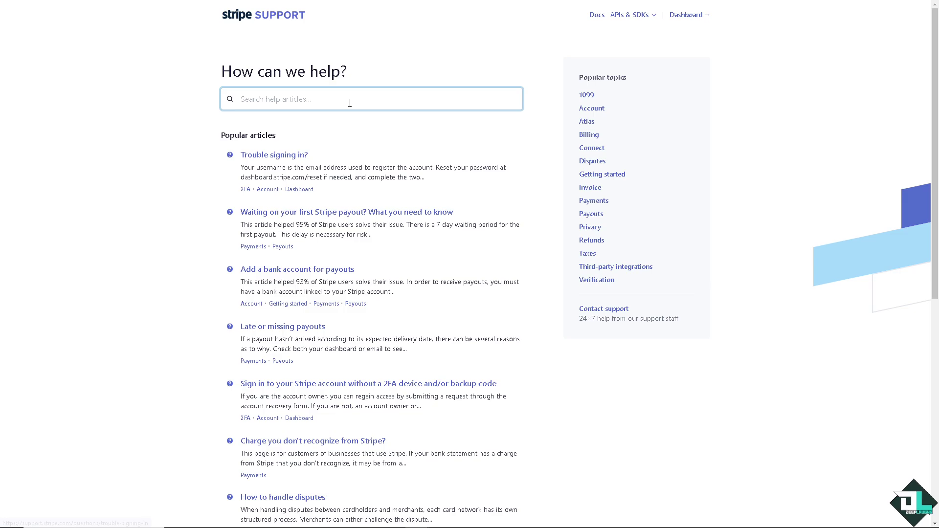
Search Stripe Support for 'how to change bank account in stripe' and scroll the results.
{"action": "key", "text": "ctrl+v"}
{"action": "key", "text": "Return"}
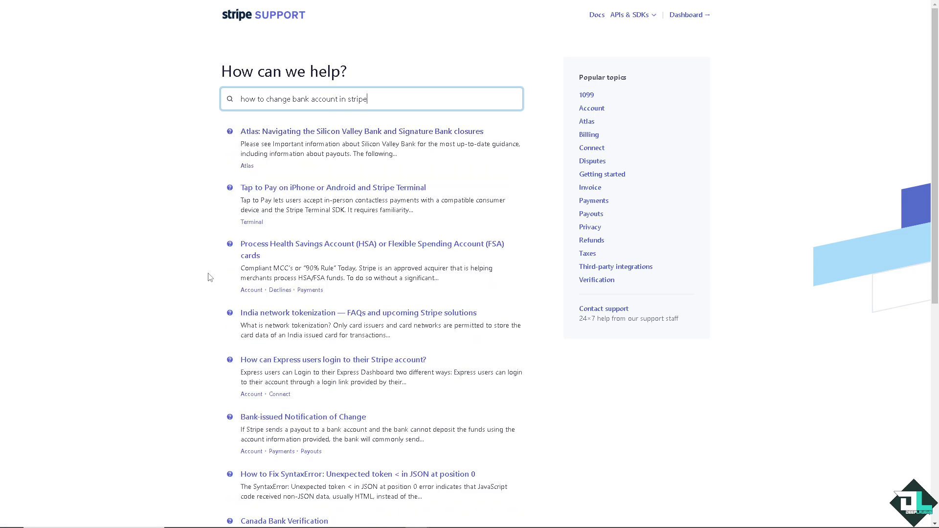
{"action": "scroll", "coordinate": [467, 259], "scroll_direction": "down", "scroll_amount": 8}
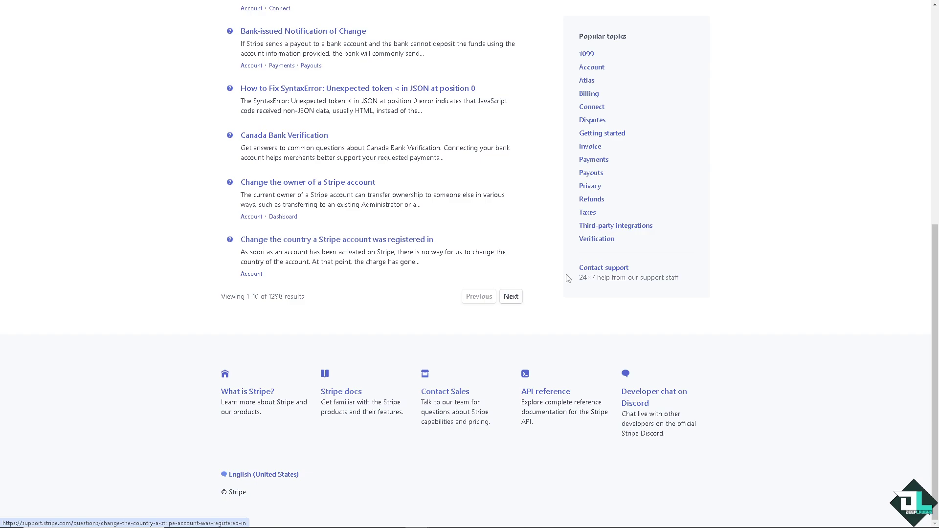